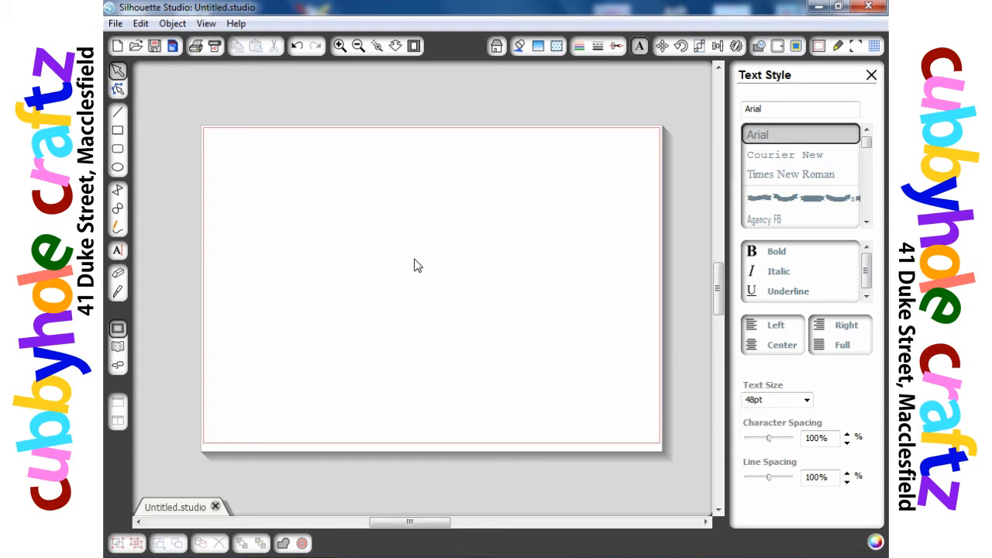
Add an Arial letter "t" near the page's centre and enlarge and widen it to about 3.370 by 5.135 in
left_click(119, 253)
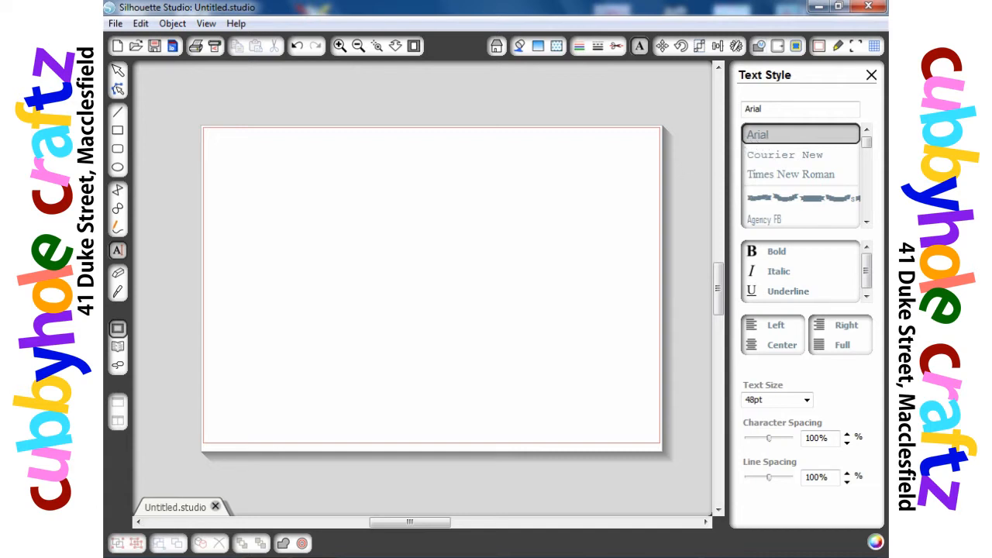
left_click(399, 220)
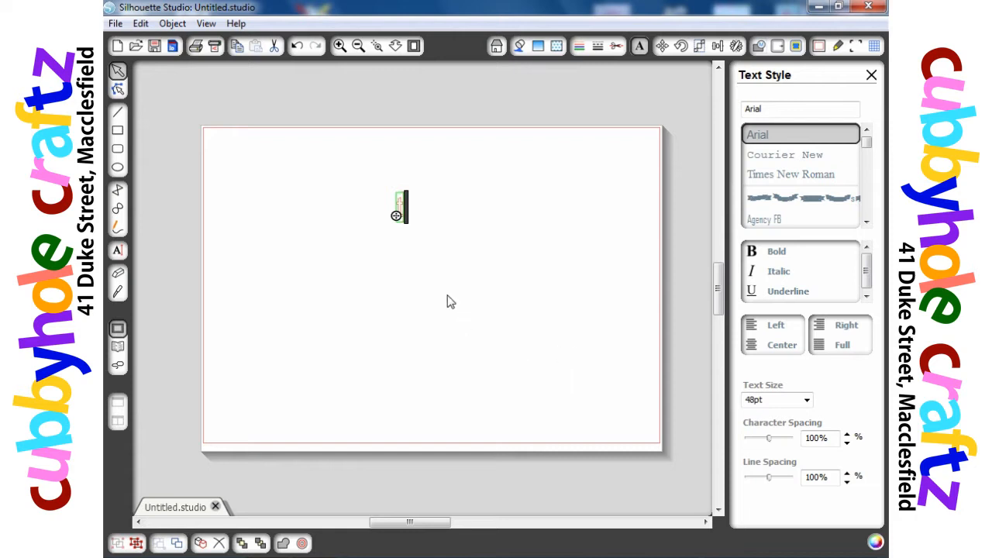
left_click(416, 223)
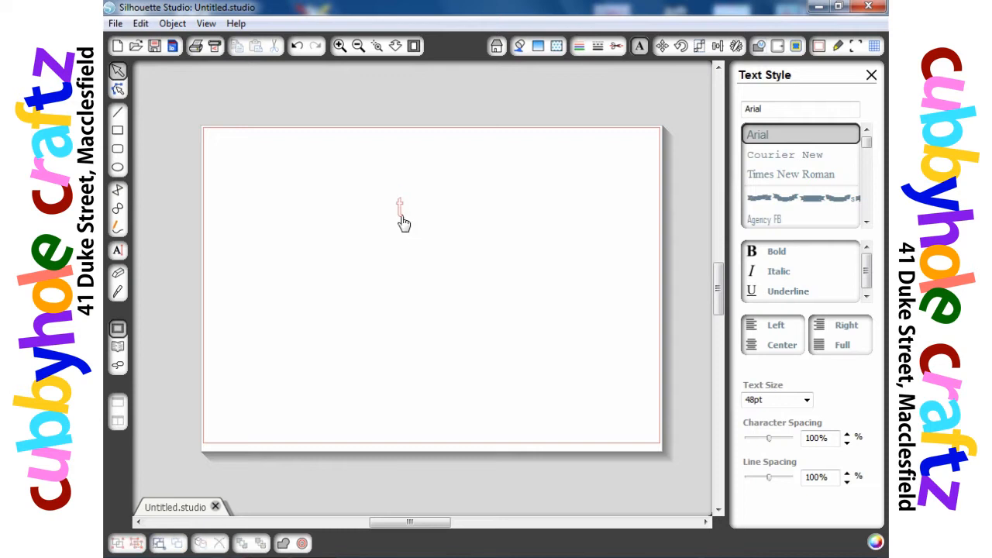
left_click(401, 216)
left_click_drag(409, 229, 555, 374)
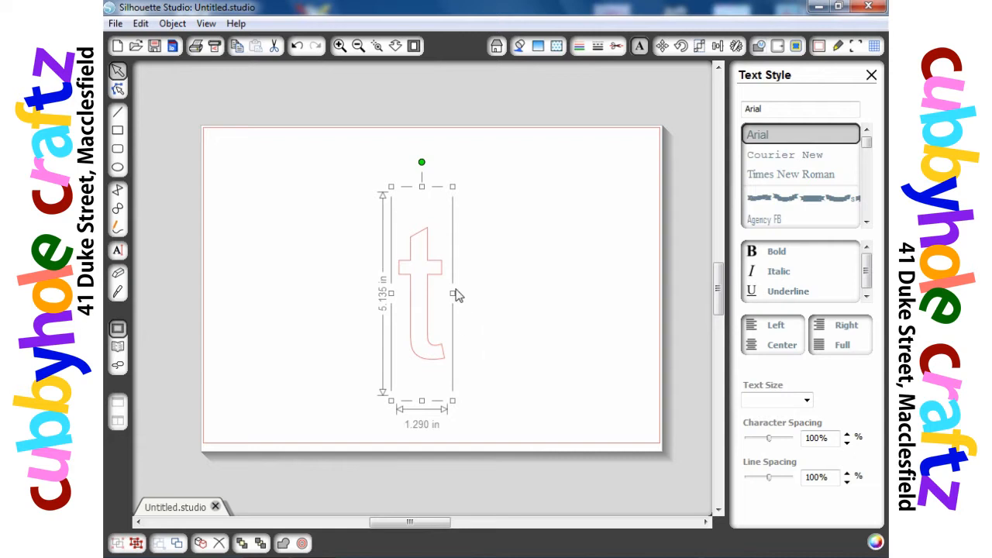
left_click_drag(452, 293, 534, 293)
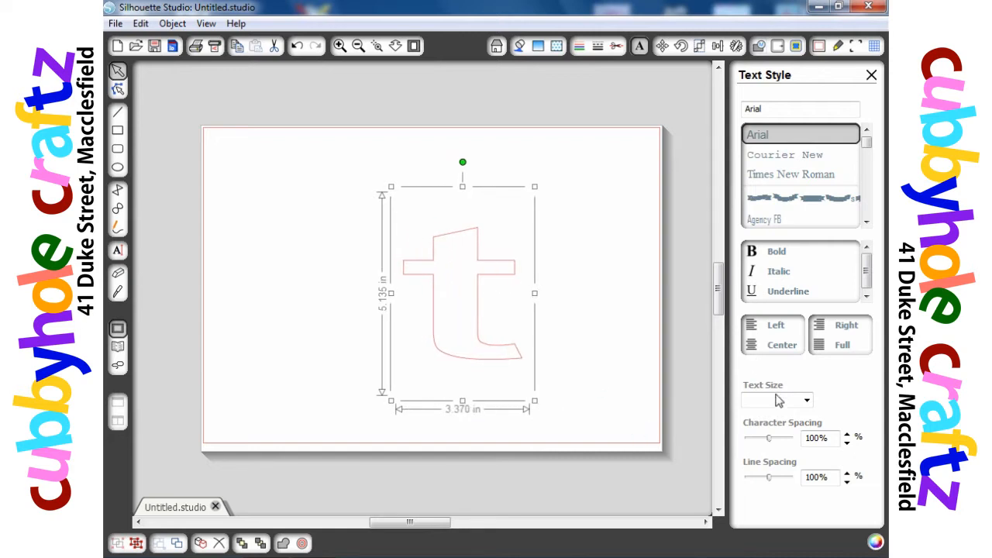
left_click(807, 400)
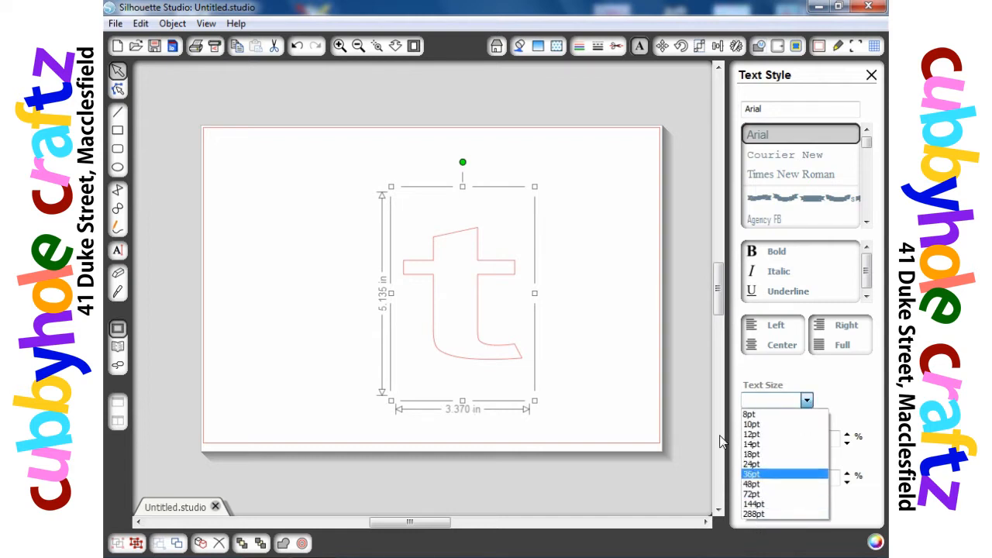
left_click(585, 358)
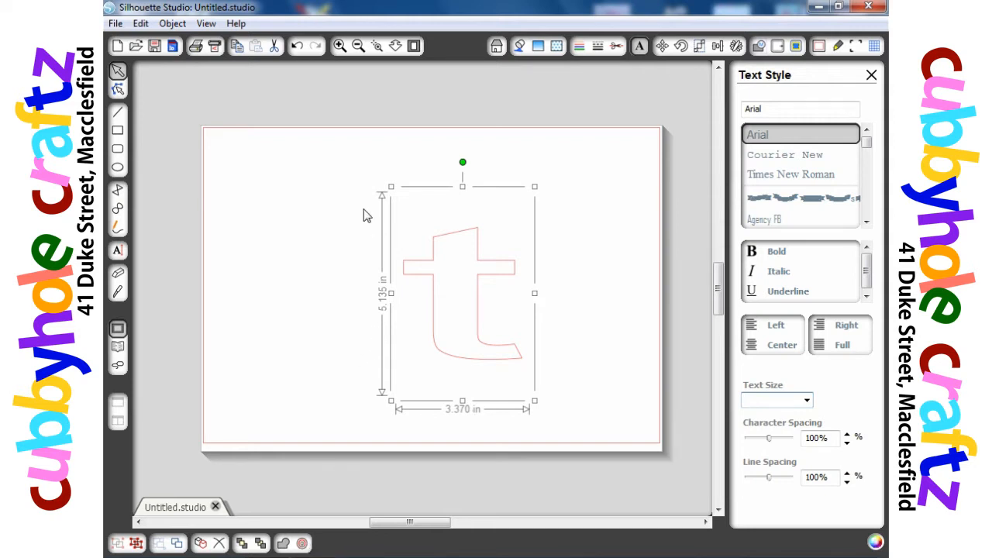
Replace the letter "t" with its rounded 0.250 in offset outline, and move that outline slightly up and left
left_click(302, 543)
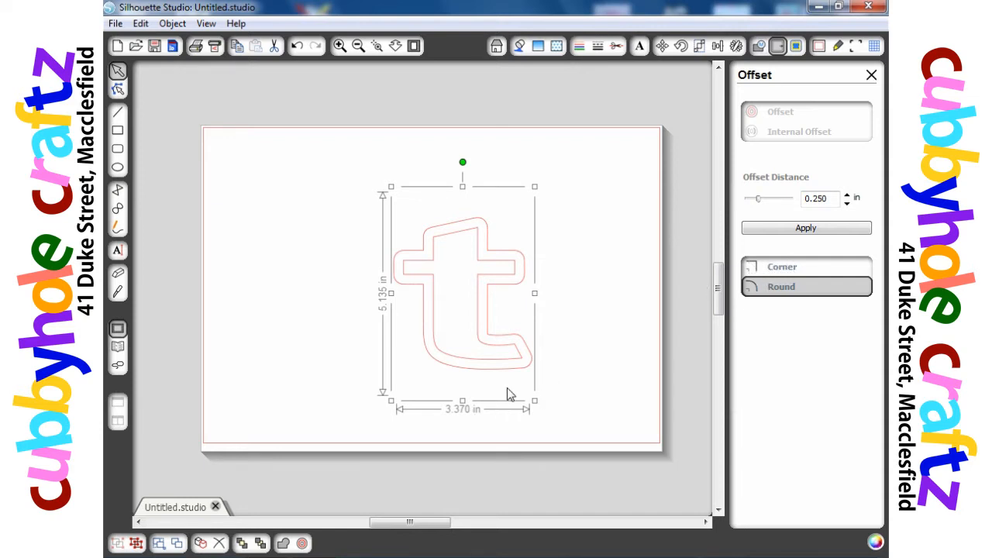
left_click(580, 354)
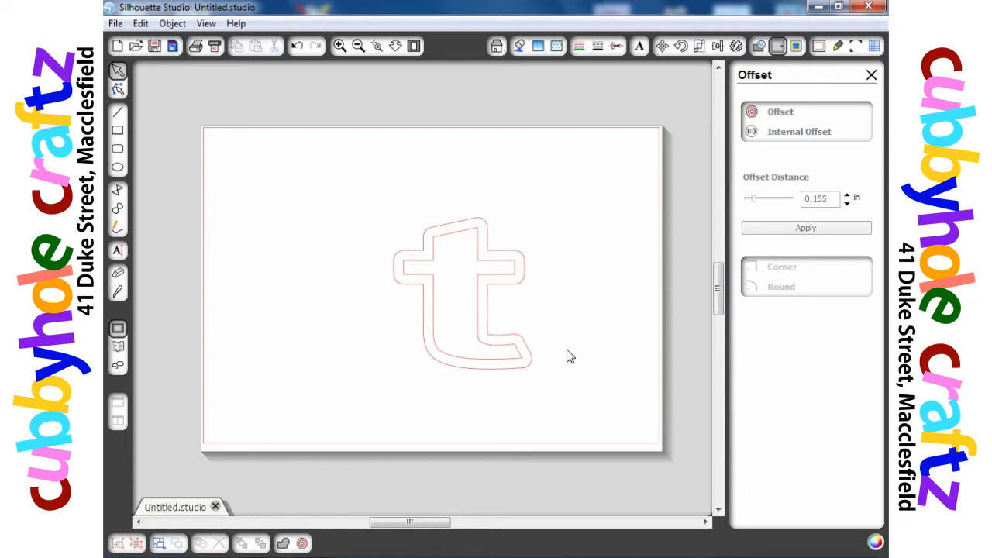
left_click(477, 367)
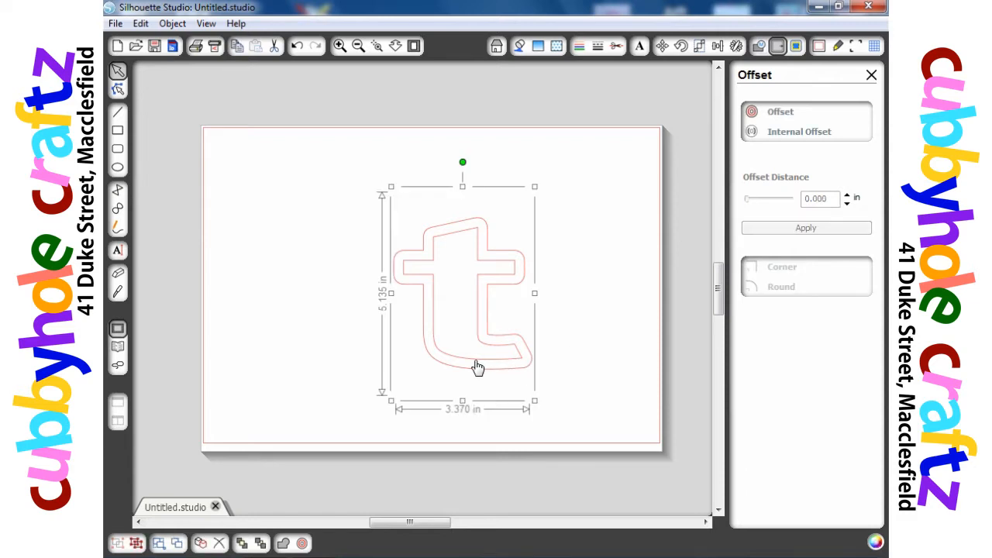
key("Delete")
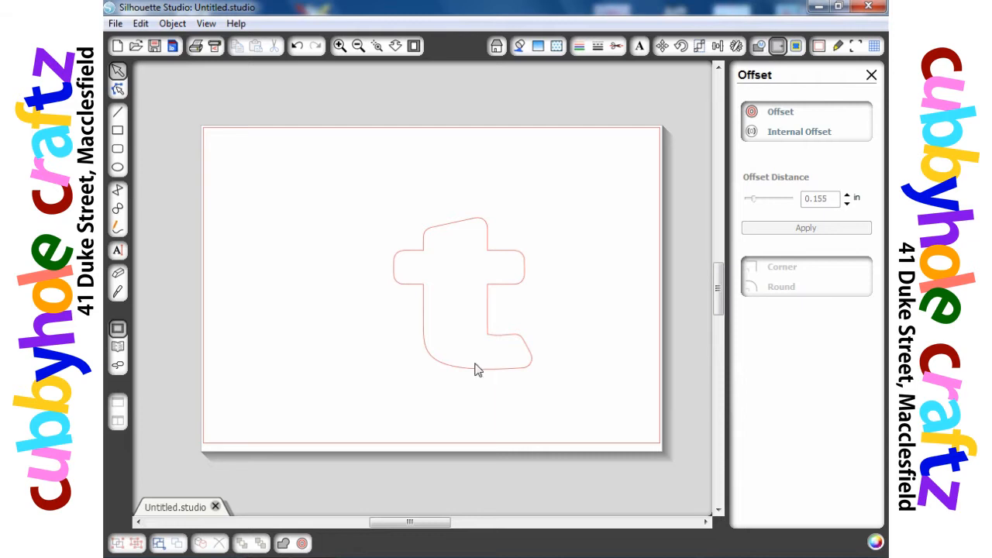
left_click_drag(461, 369, 434, 358)
left_click(434, 363)
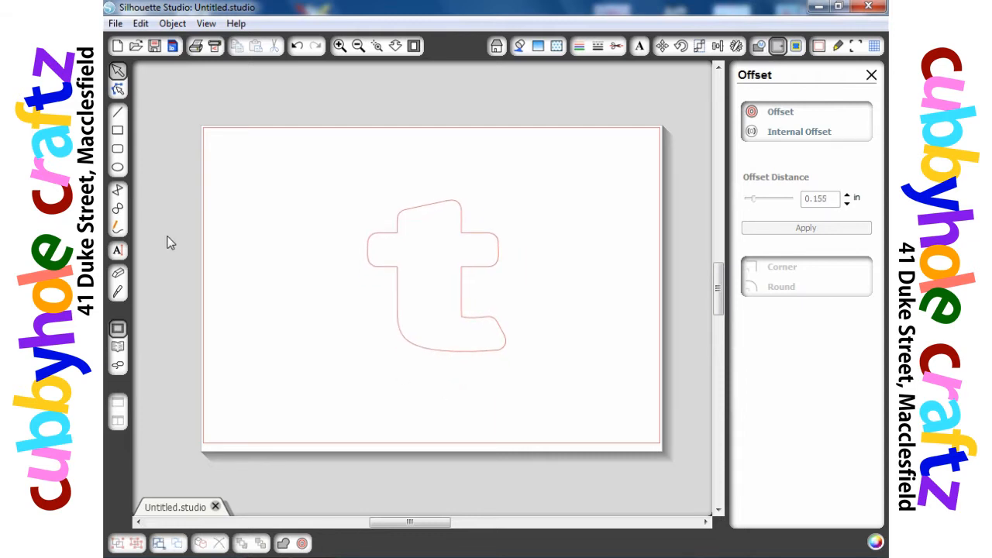
Create the text "0" in 48 pt Arial above the outline and attach it to the outline's path at the t's upper-left corner
left_click(117, 252)
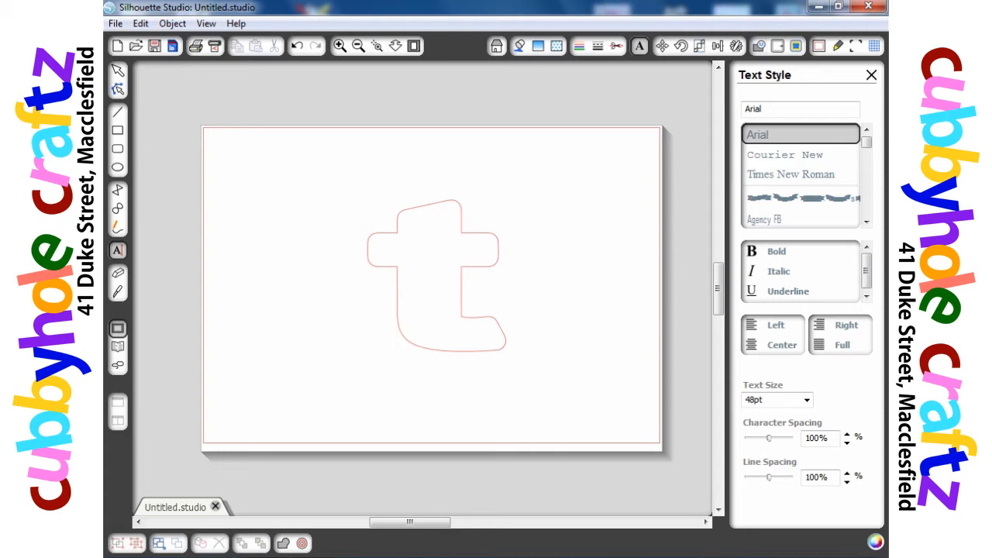
left_click(368, 153)
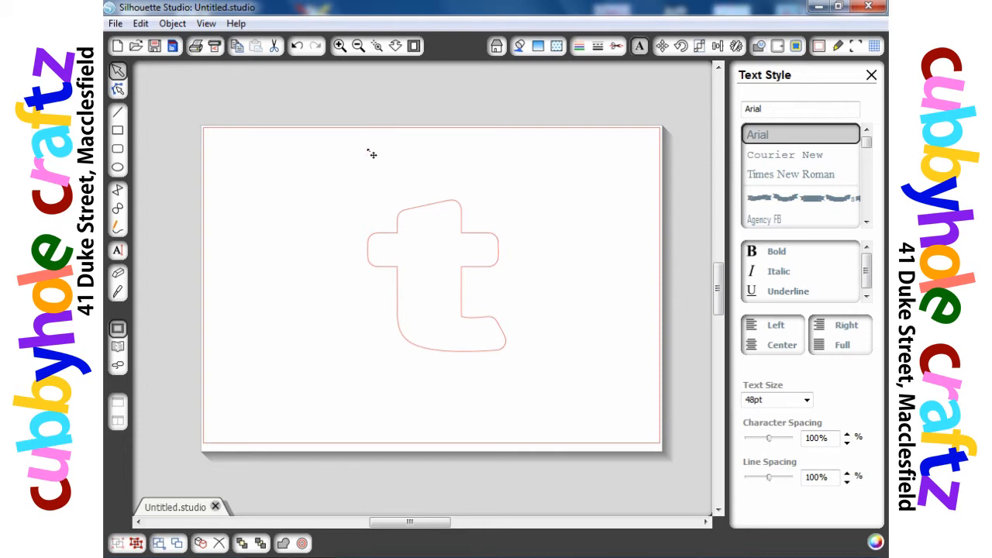
type("0")
left_click_drag(366, 147, 406, 209)
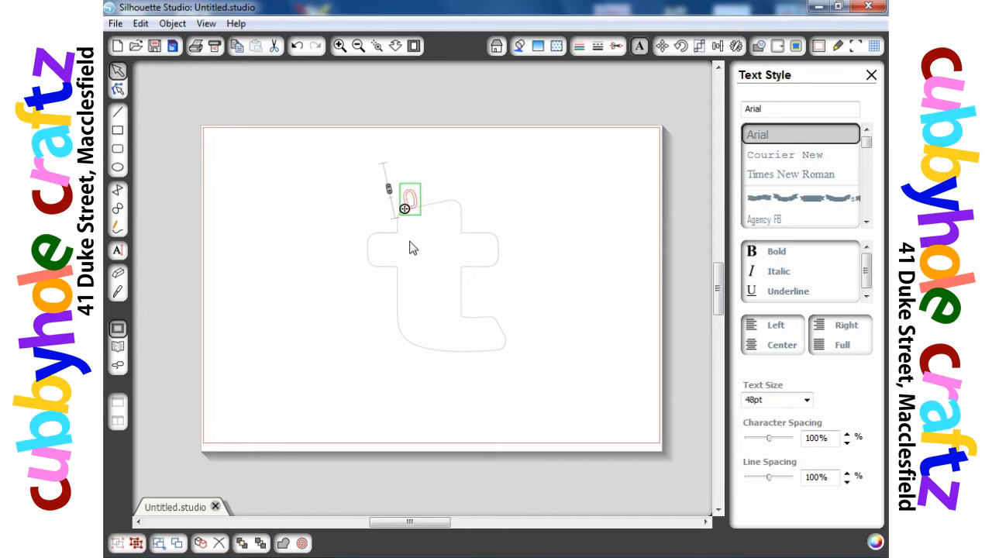
Extend the path text with repeated zeros until they run all the way around the t outline
type("000000")
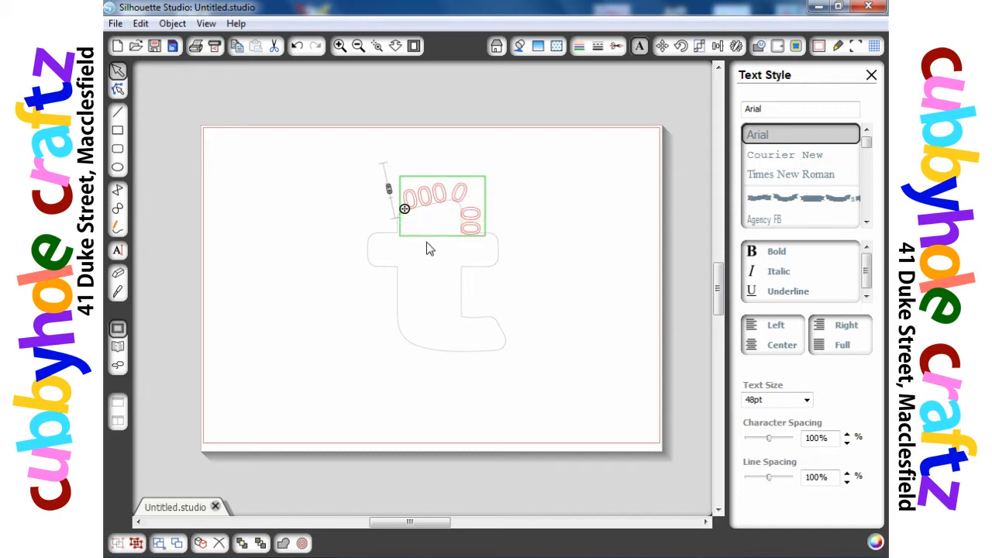
type("00")
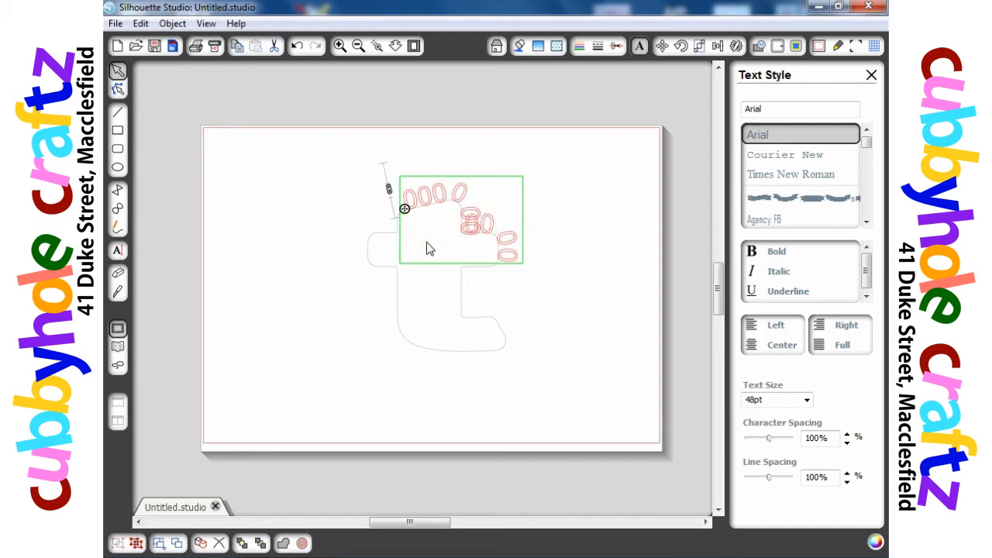
type("0000")
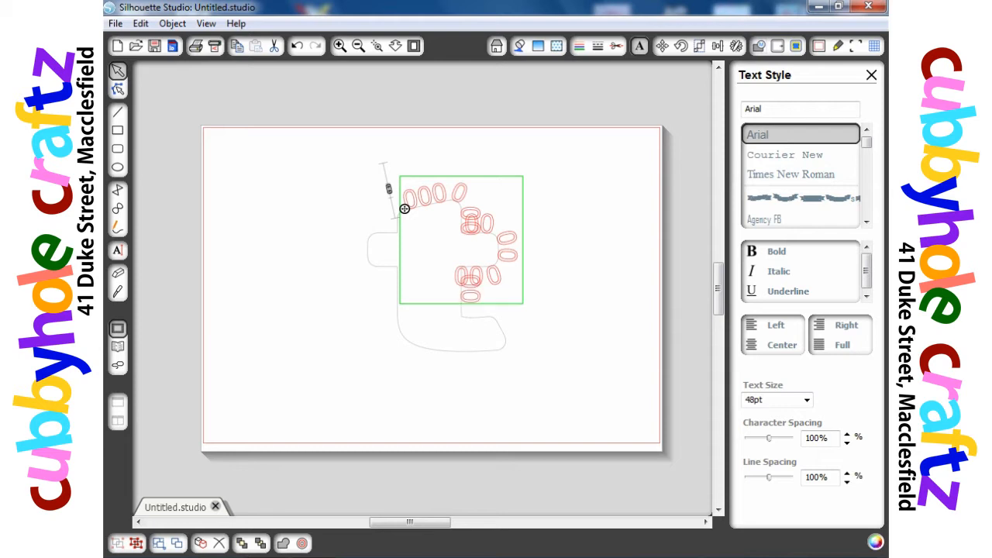
type("0000")
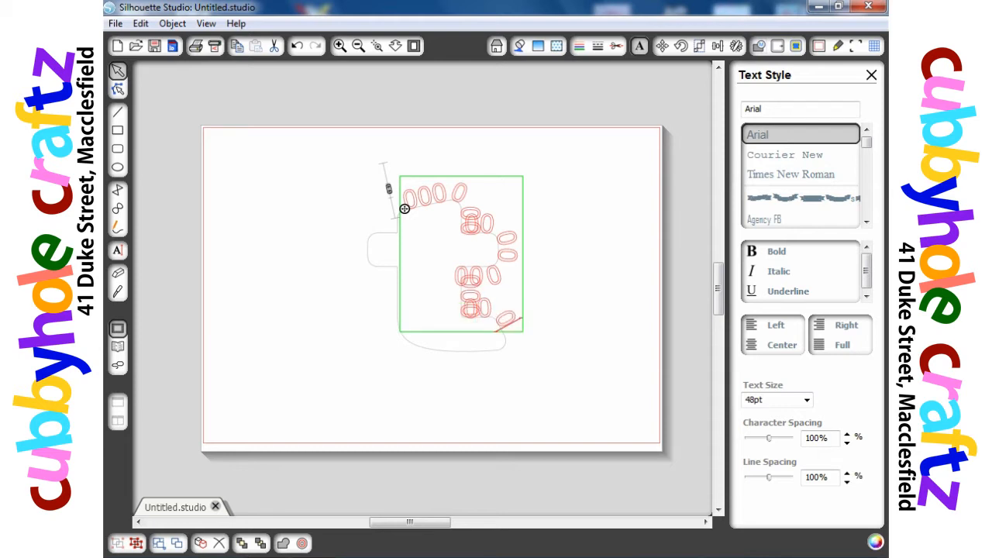
type("00000")
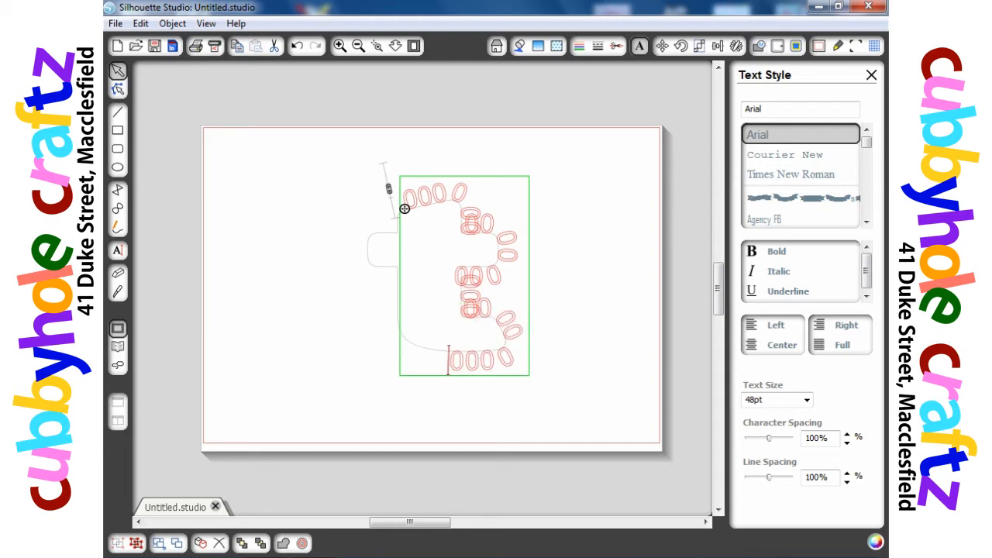
type("00000")
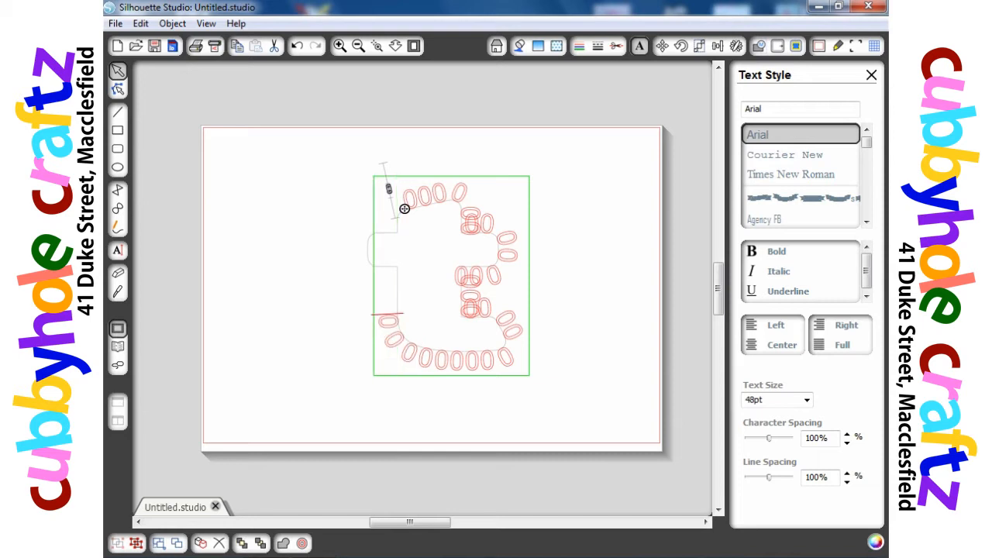
type("0000")
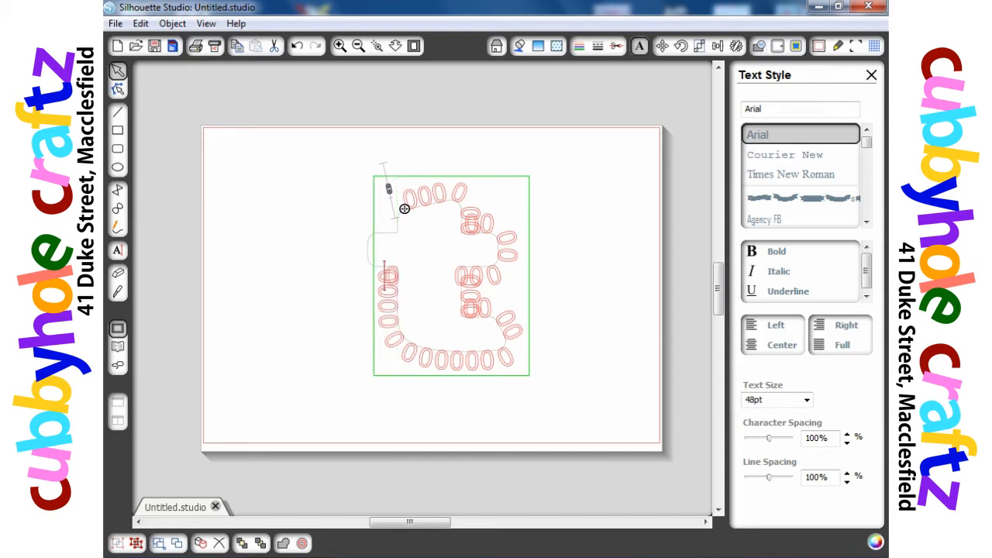
type("0000")
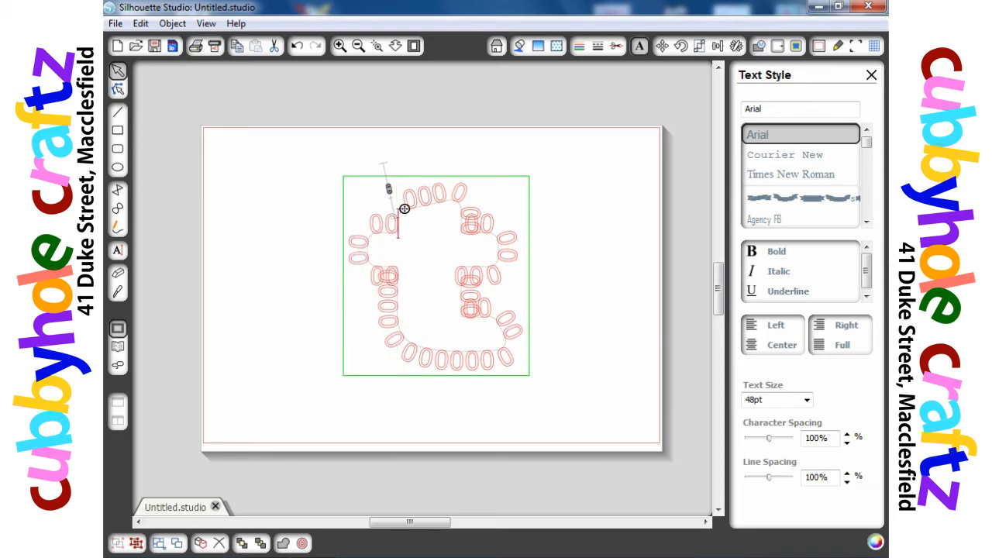
type("0")
Adjust the path text's distance from the t outline so the zeros overlap the line while sitting mostly outside it
left_click_drag(390, 194, 391, 197)
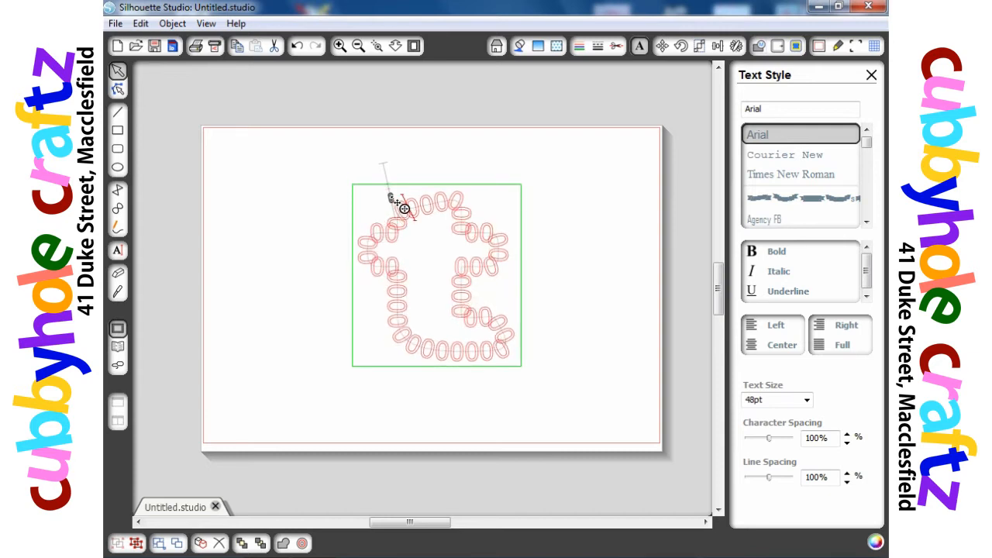
left_click_drag(391, 197, 390, 193)
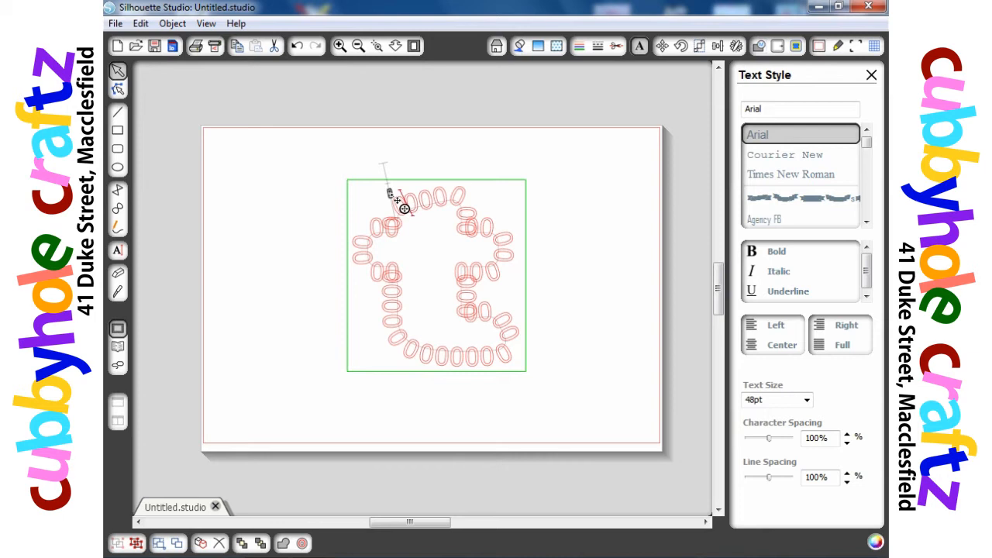
left_click_drag(390, 193, 391, 198)
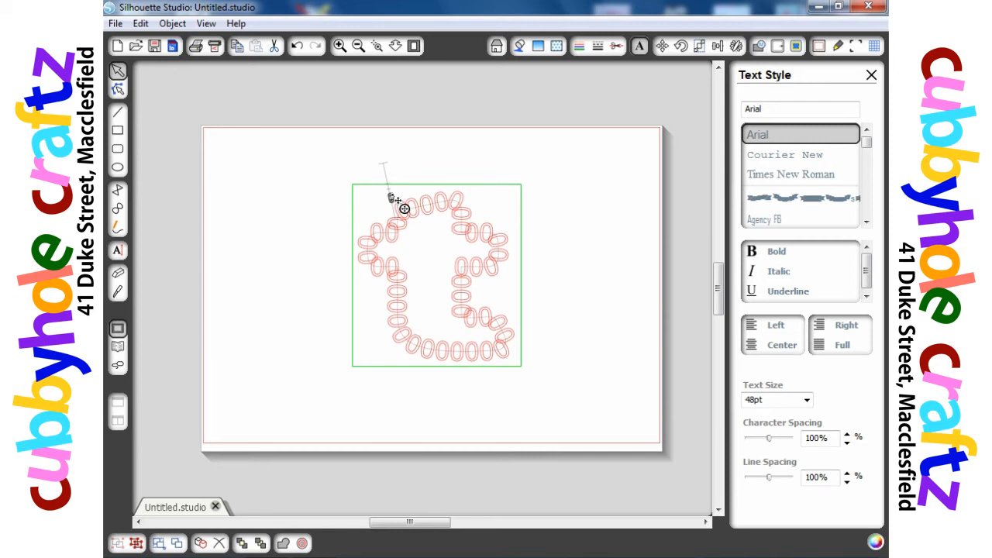
left_click_drag(396, 203, 397, 200)
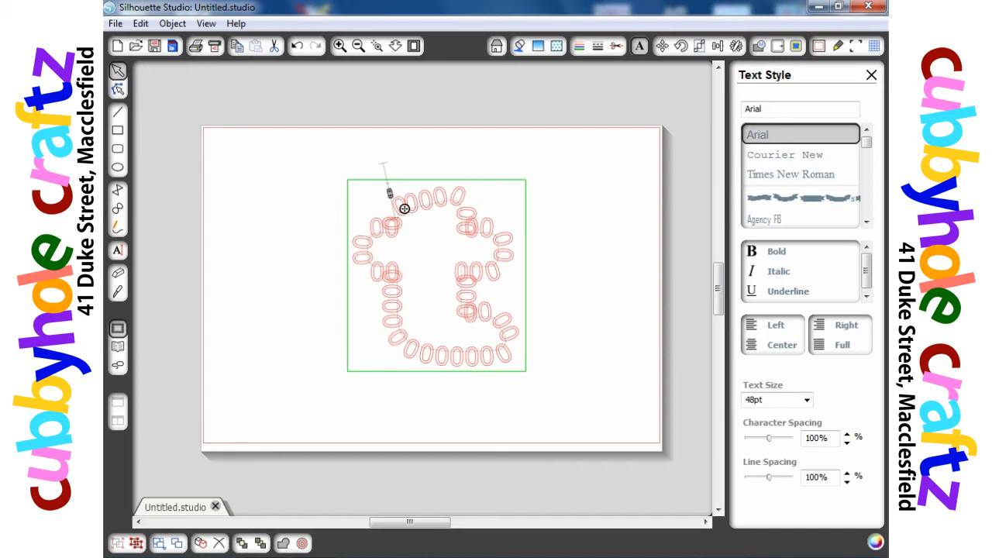
left_click(318, 189)
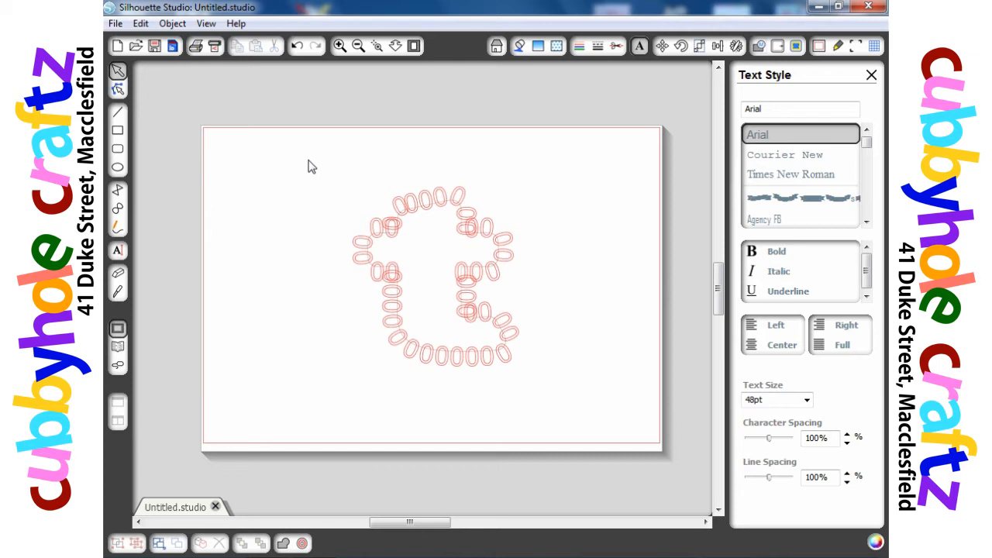
Weld the ring of zeros and the t outline together into one shape
left_click_drag(307, 167, 582, 435)
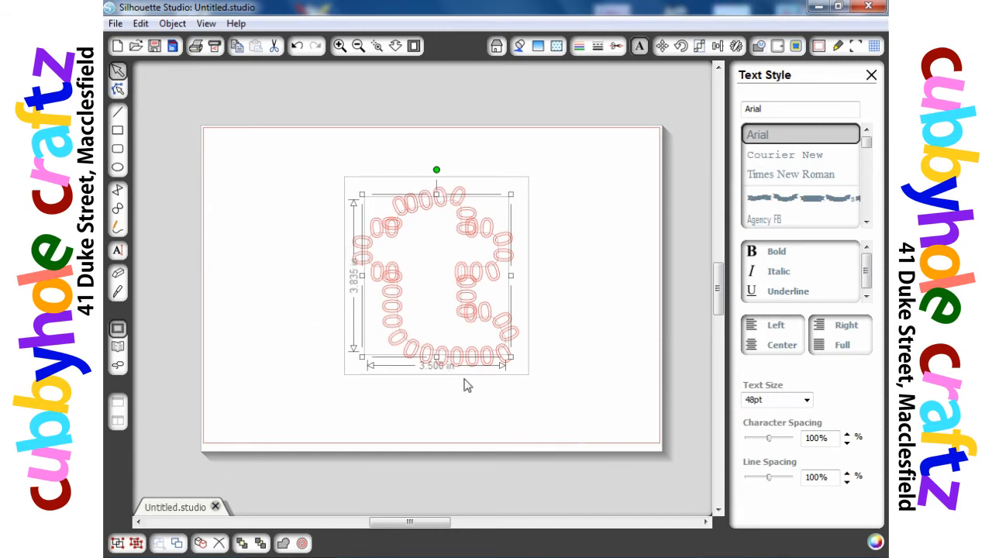
right_click(431, 246)
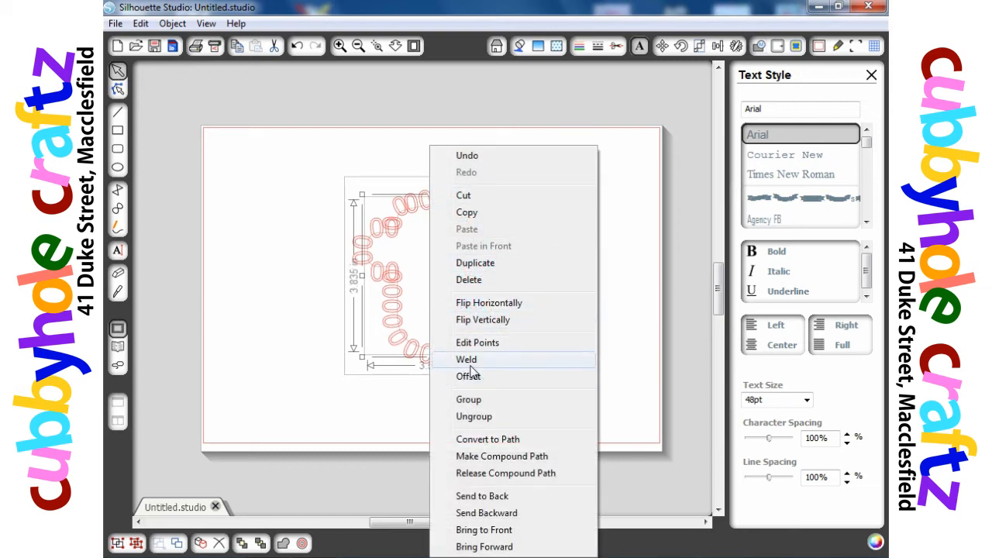
left_click(468, 360)
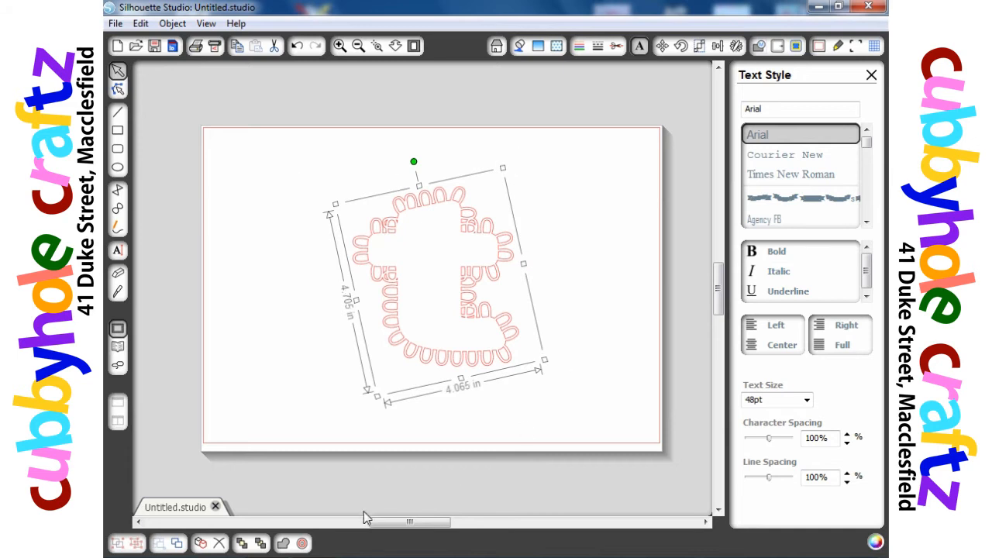
Apply a rounded offset of 0.070 in around the welded scalloped t
left_click(302, 544)
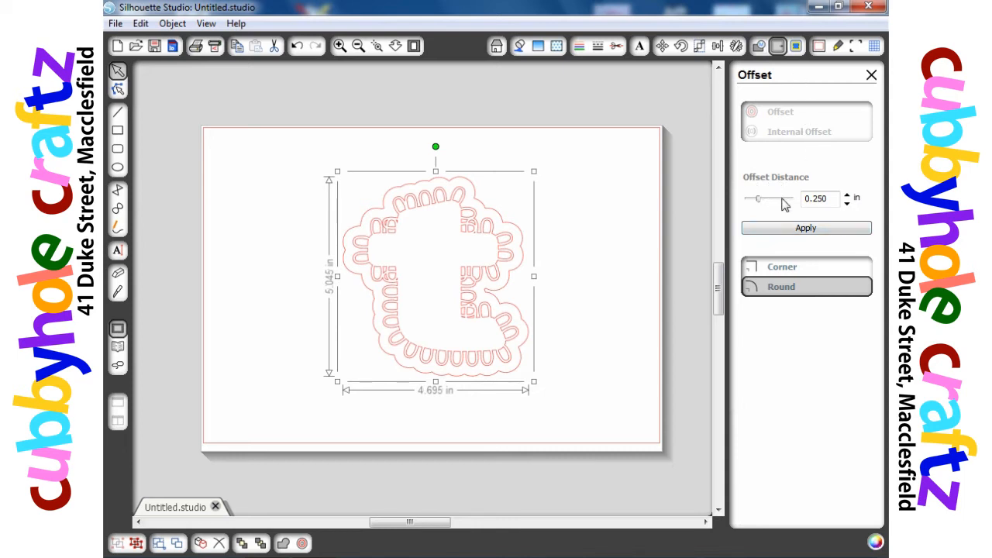
left_click_drag(760, 206, 751, 209)
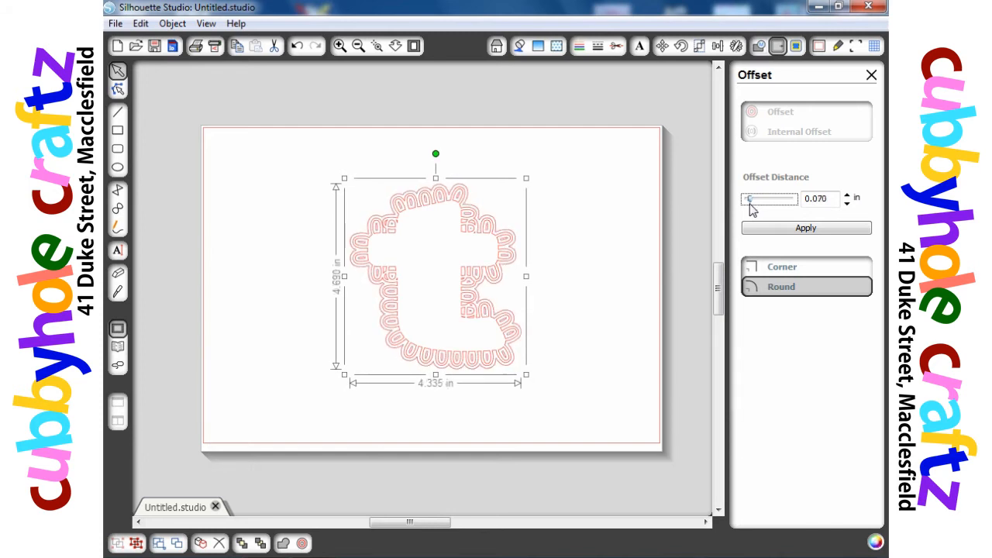
left_click(780, 230)
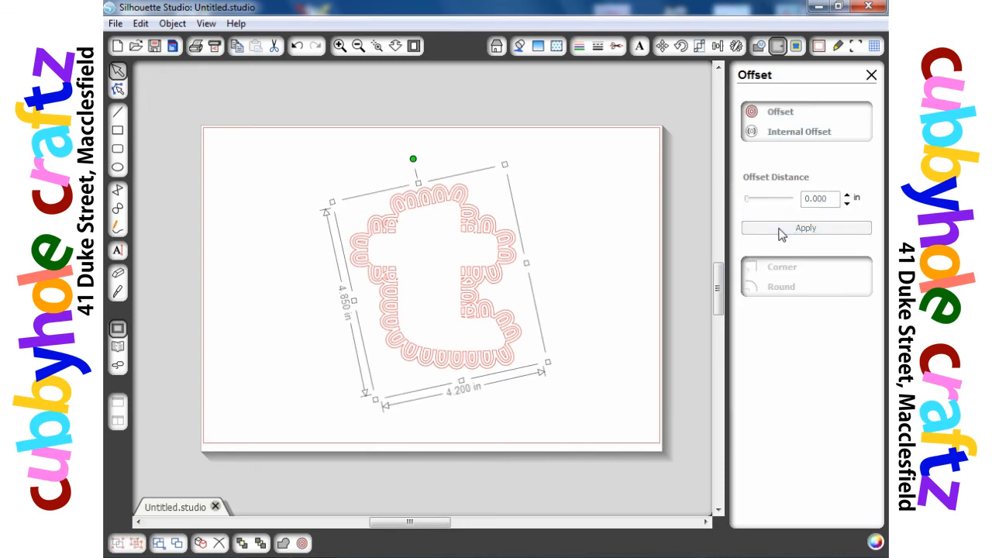
left_click(518, 403)
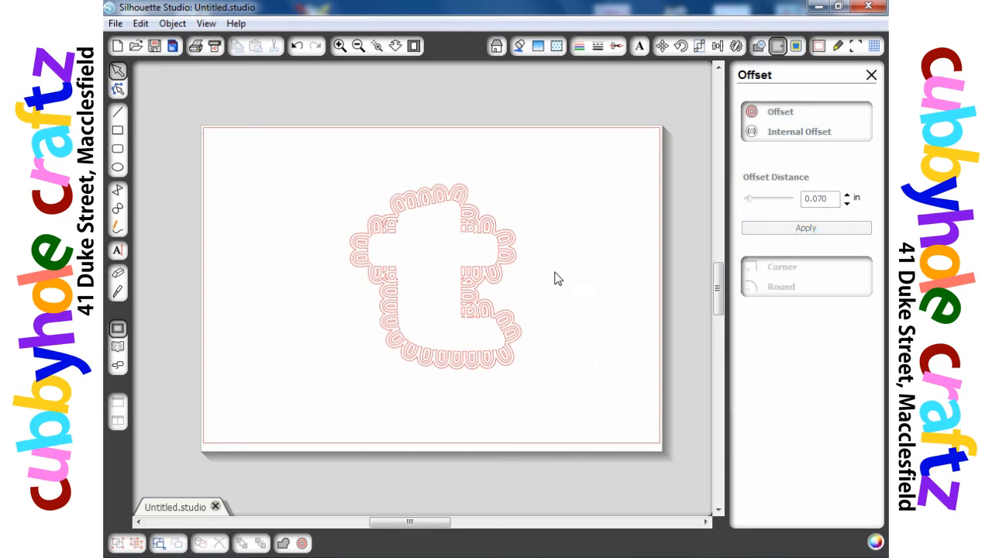
Move the slotted scalloped offset shape off the lace t so that it sits to the left of it
left_click(489, 375)
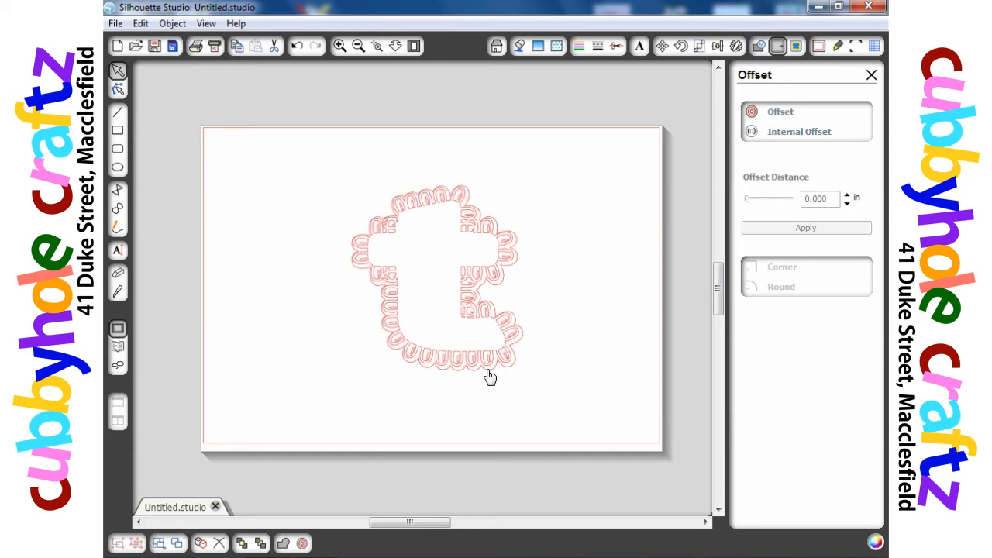
left_click_drag(488, 376, 316, 366)
left_click(320, 368)
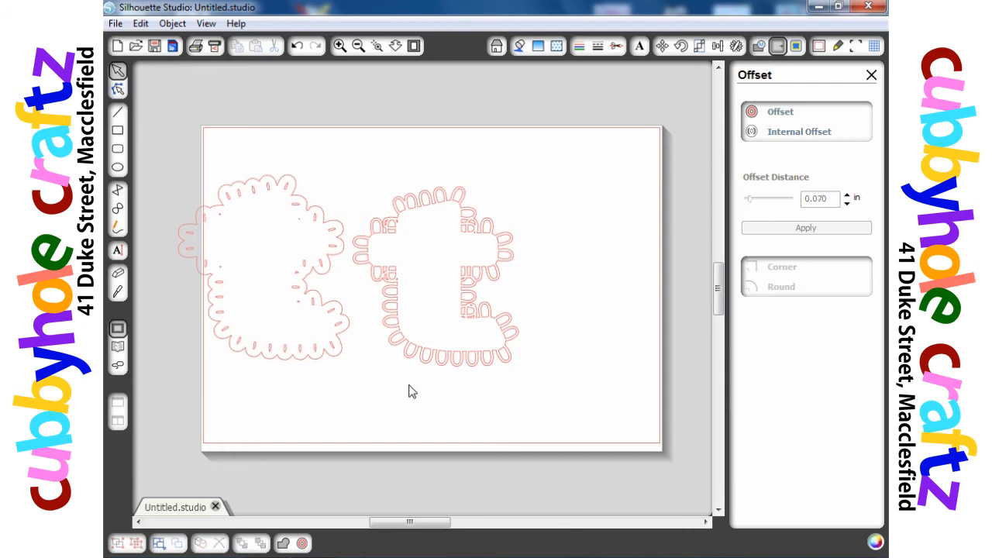
Apply a rounded offset of 0.070 in around the slotted scalloped shape and move the new outer outline to the right of the lace t
left_click(297, 364)
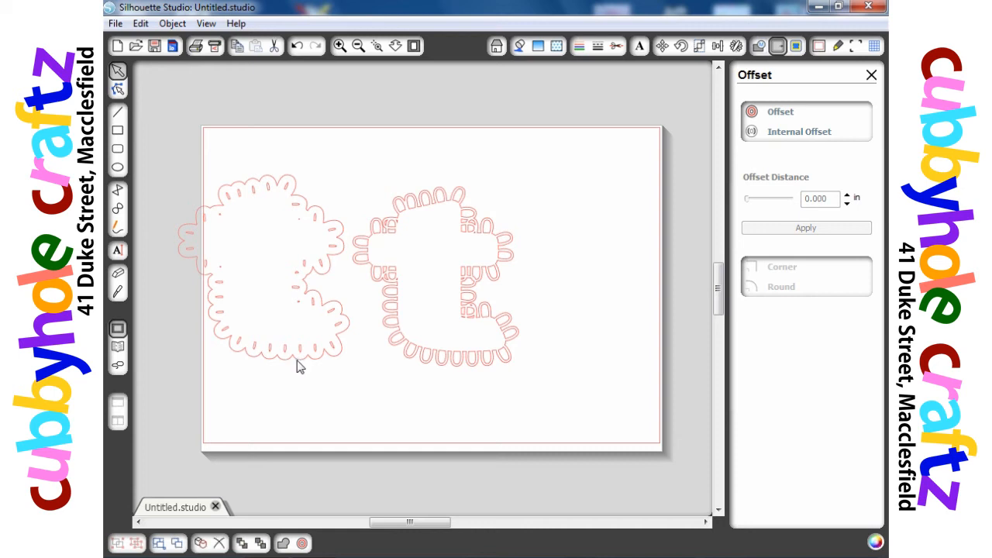
left_click(303, 543)
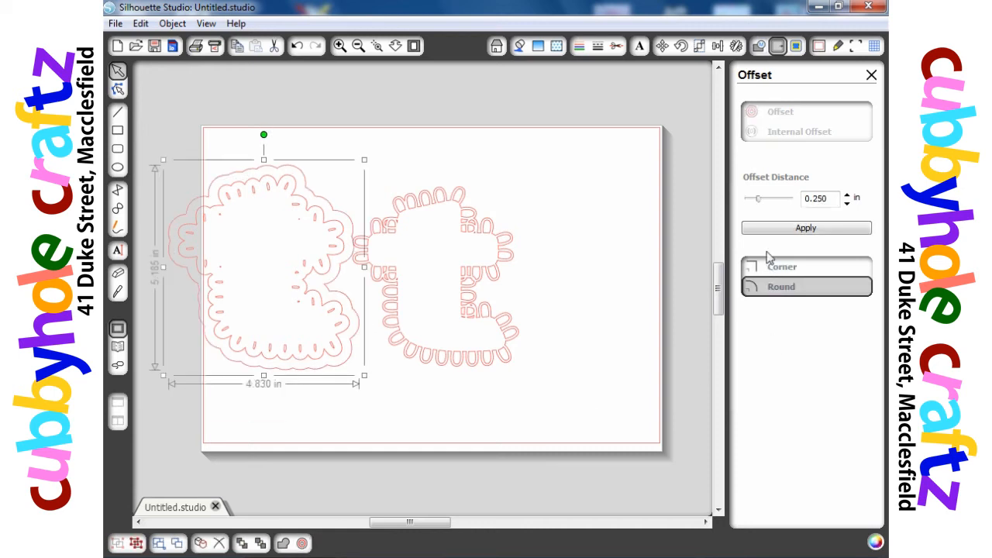
left_click_drag(760, 200, 753, 200)
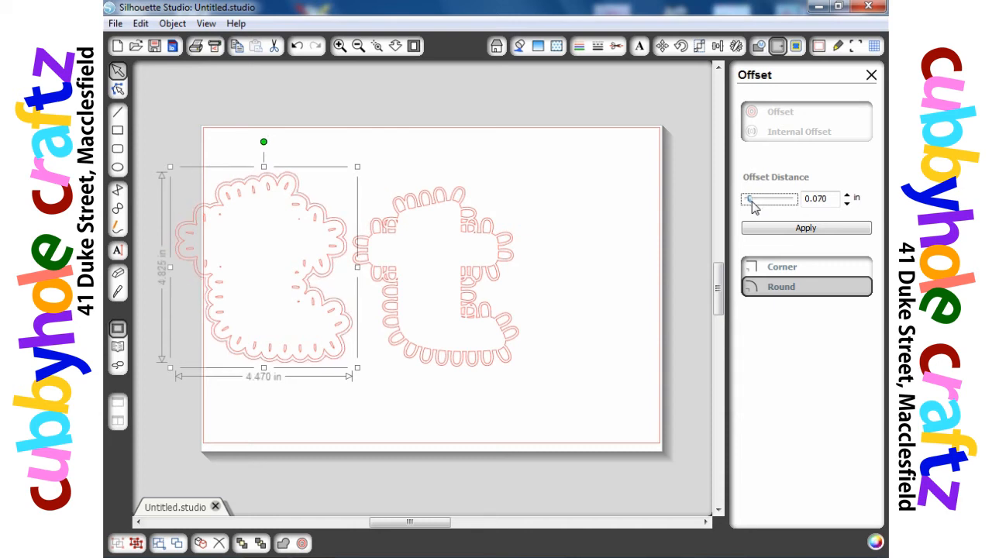
left_click(783, 231)
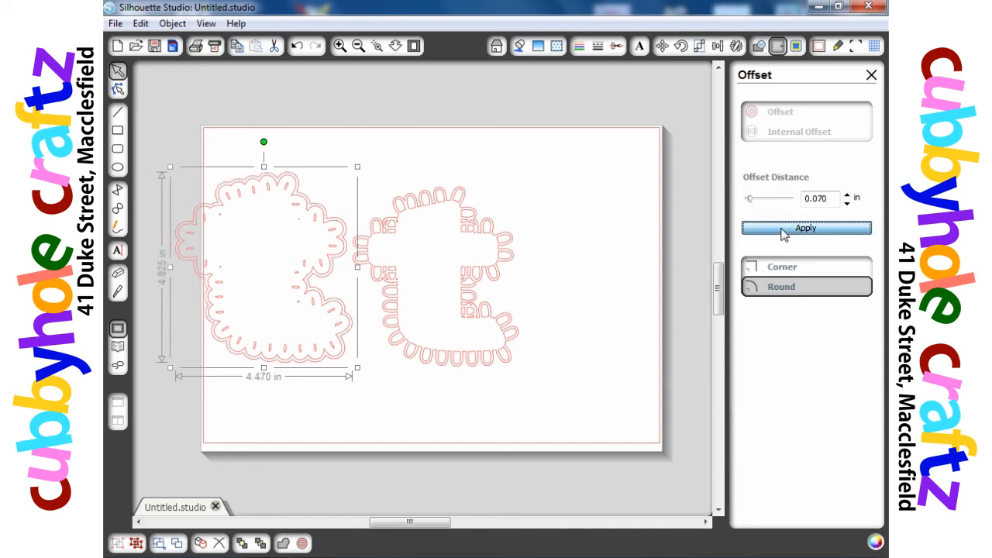
left_click(327, 391)
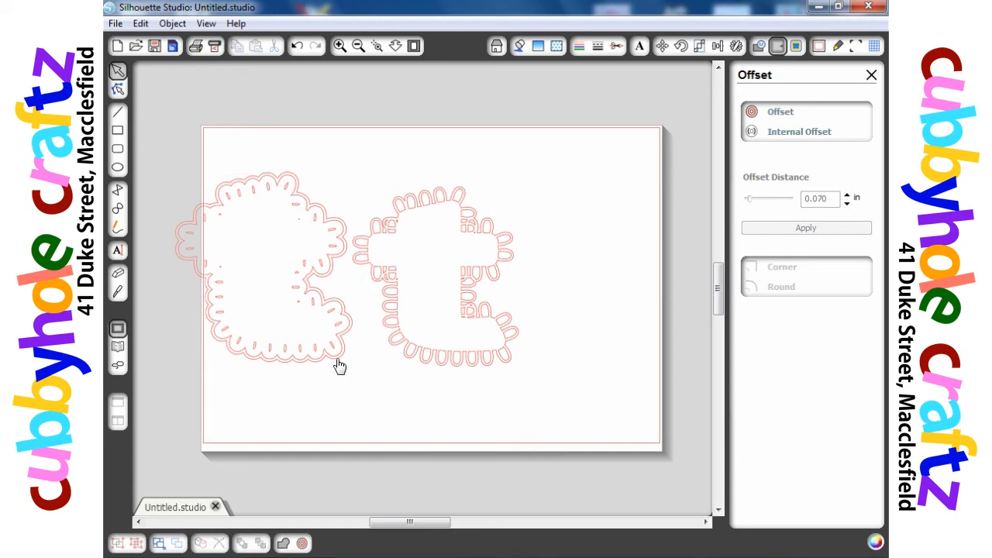
left_click_drag(339, 366, 646, 295)
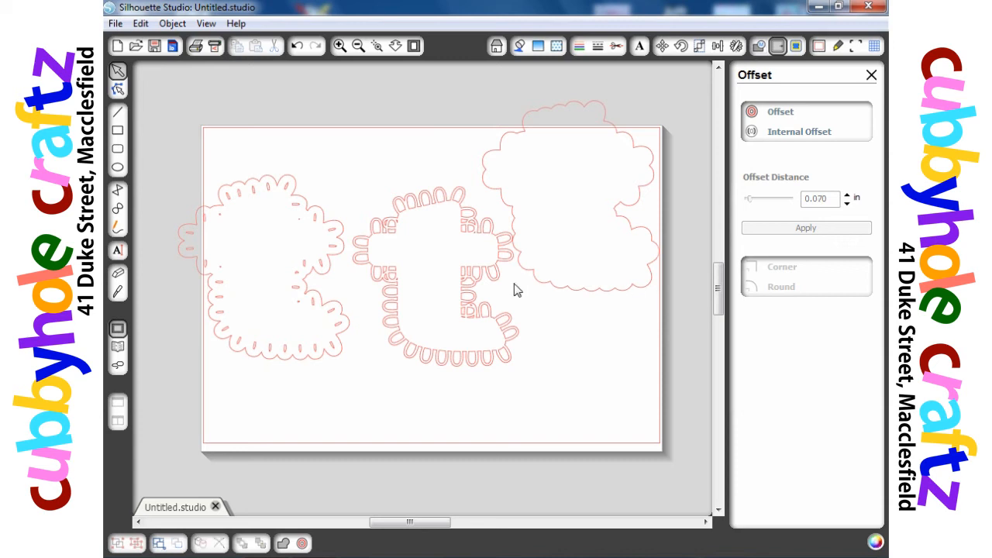
left_click_drag(551, 290, 612, 288)
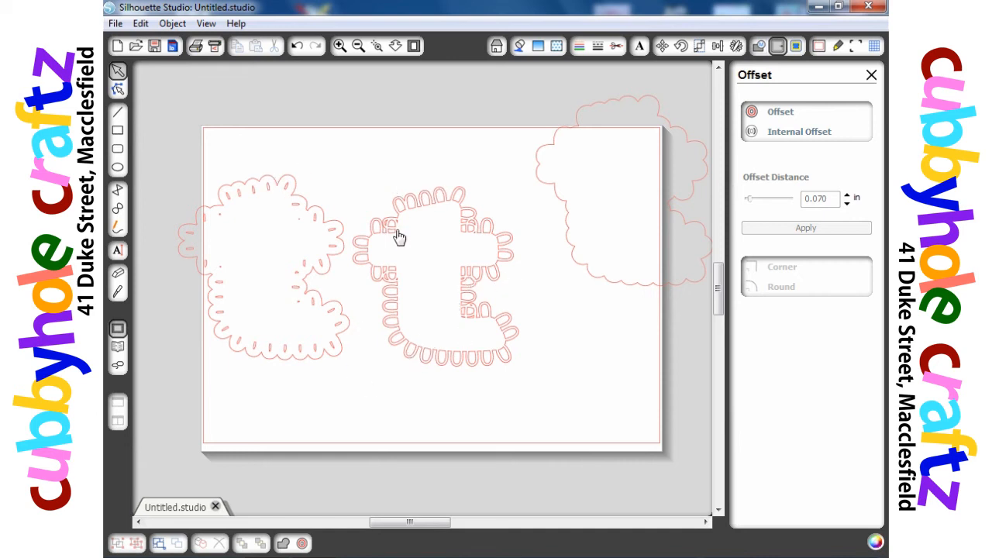
View the commands available for the lace t and for the slotted scalloped shape, including Release Compound Path
left_click_drag(338, 160, 563, 421)
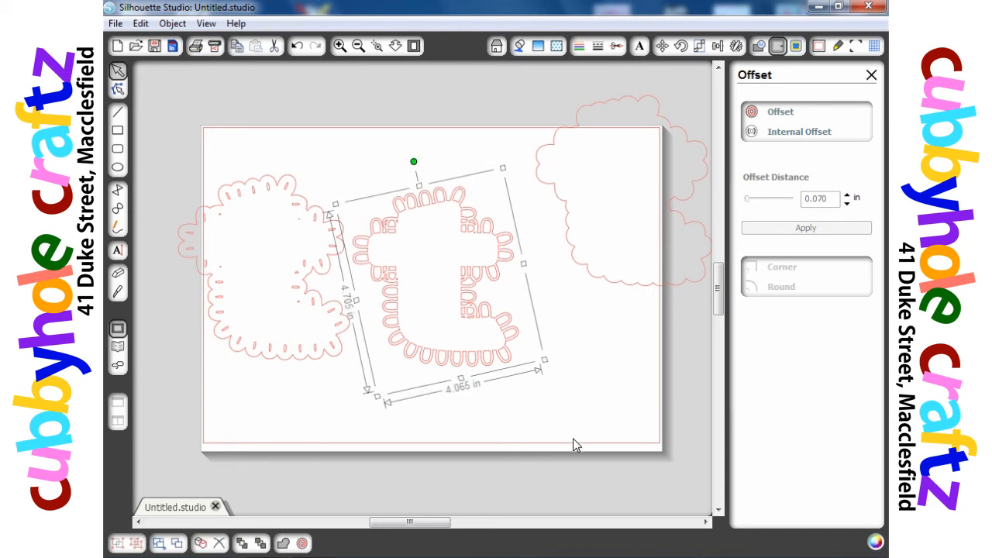
right_click(520, 354)
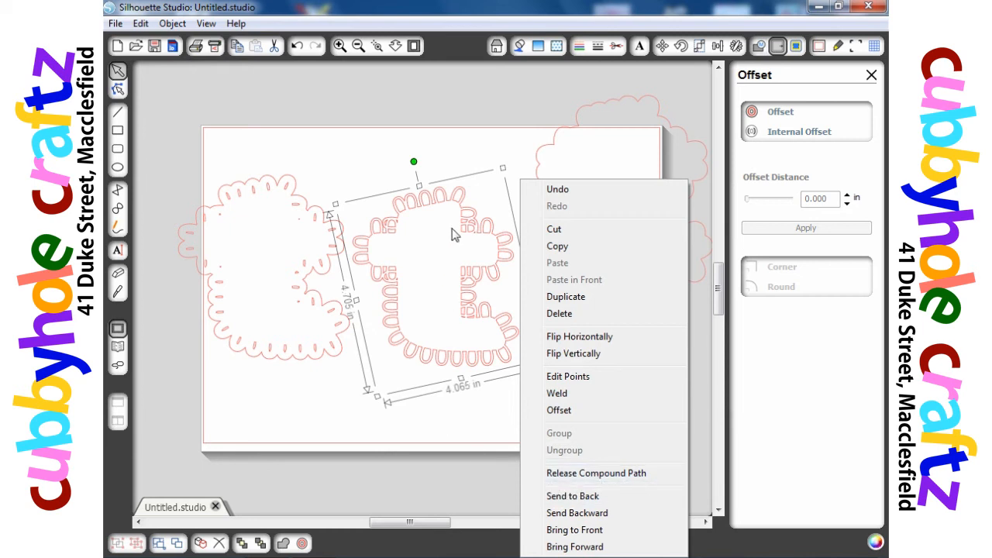
left_click(463, 404)
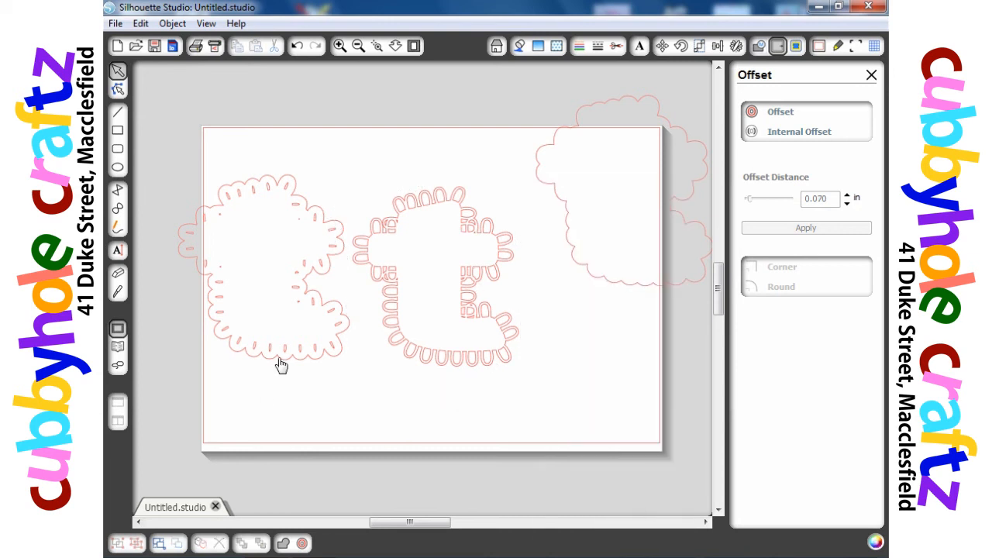
left_click_drag(161, 160, 366, 425)
left_click(314, 364)
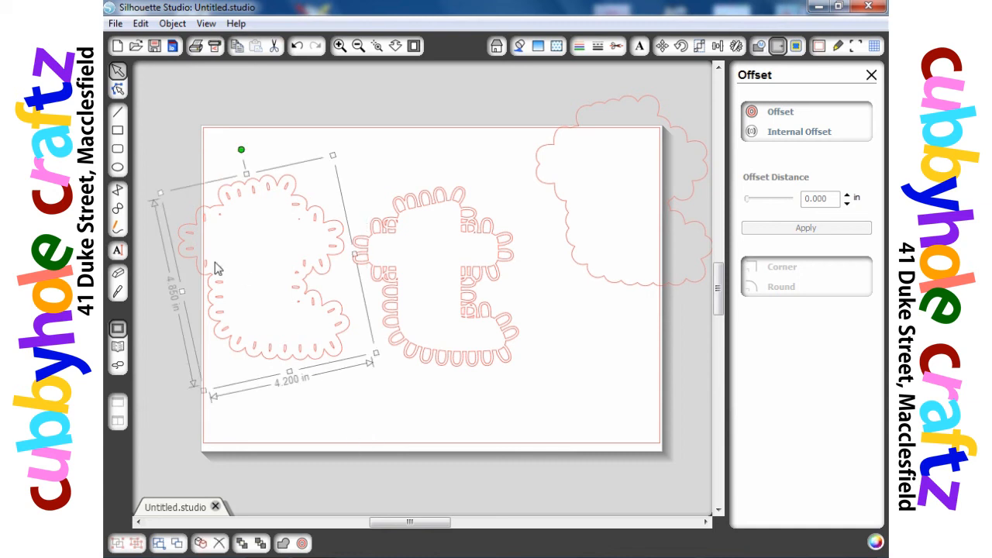
right_click(318, 348)
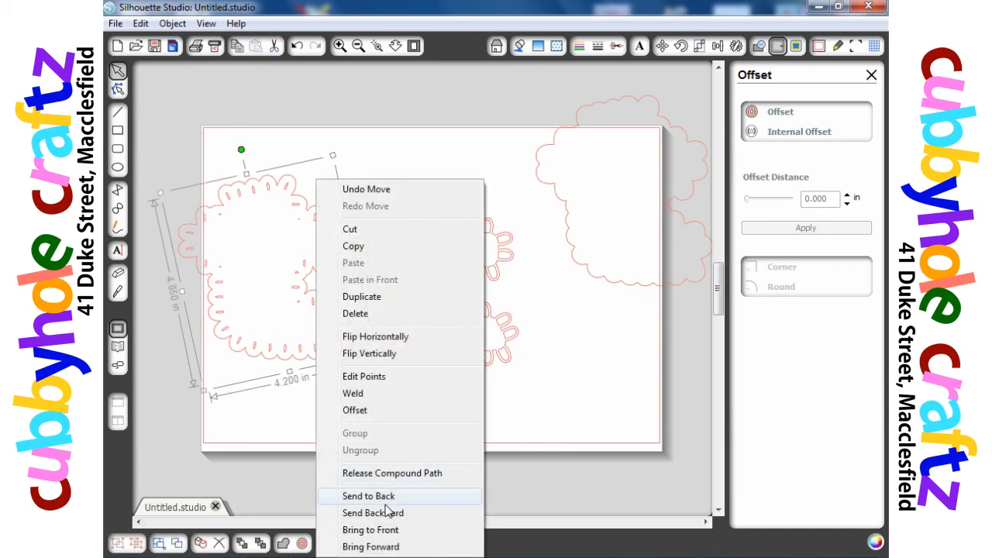
left_click(288, 413)
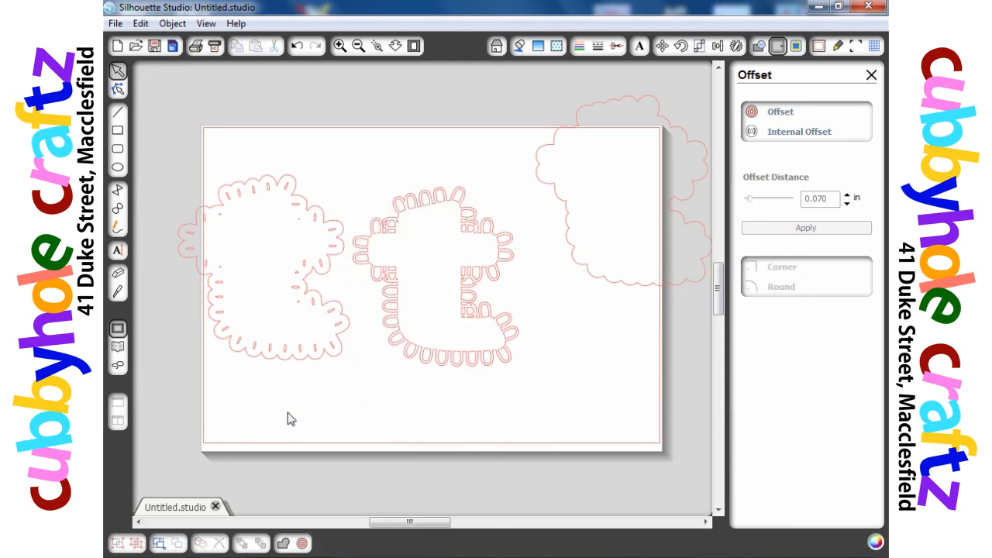
Move the slotted scalloped shape and the outer scalloped outline back around the lace t so all three layers are stacked
left_click_drag(296, 358, 470, 375)
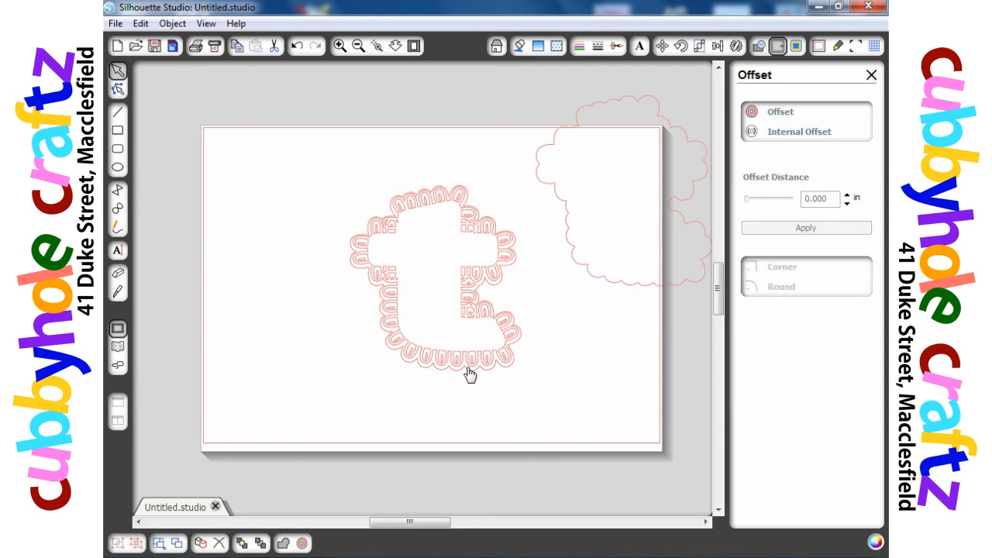
left_click_drag(626, 288, 438, 377)
left_click(403, 386)
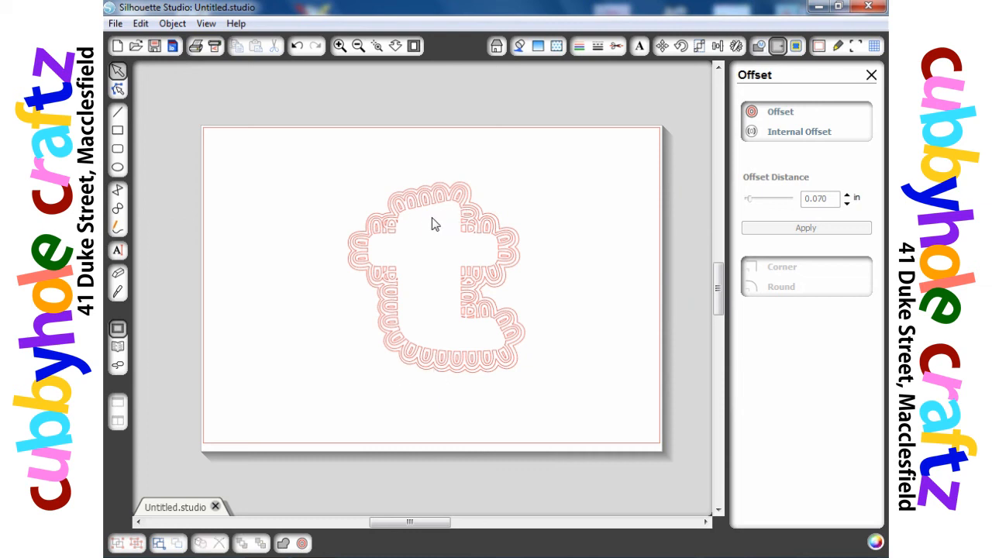
Move the lace t out of the stack to the left of the two scalloped outlines
left_click(434, 356)
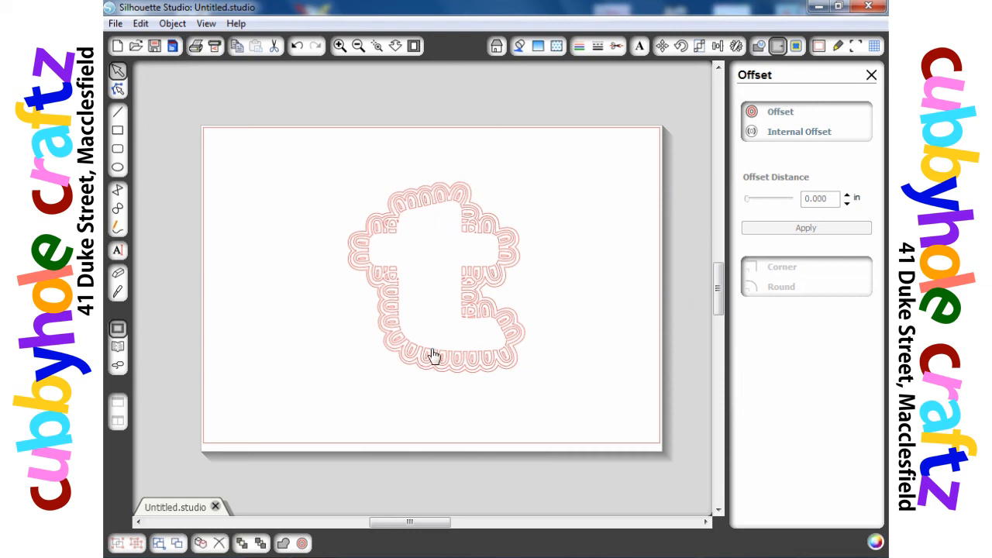
left_click_drag(434, 356, 267, 394)
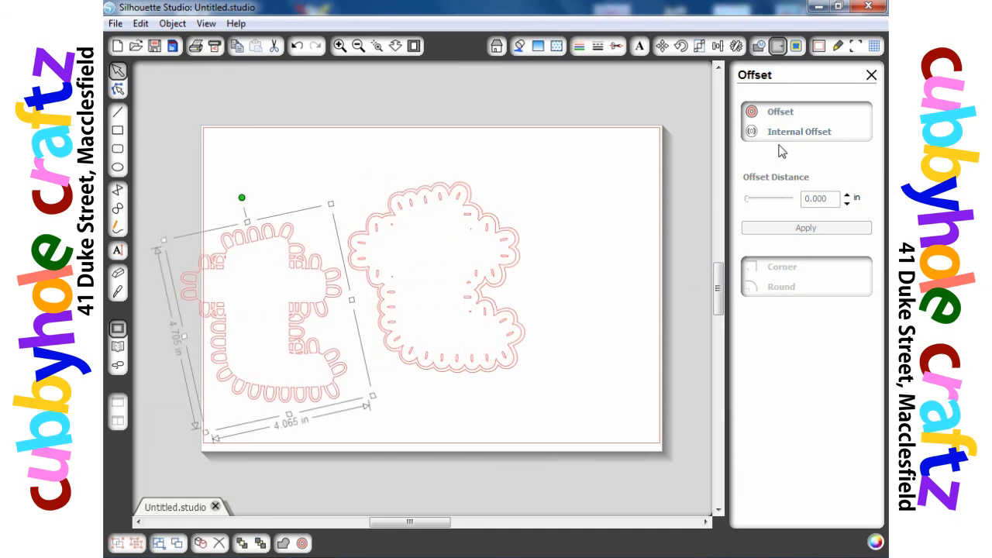
Apply a rounded internal offset of 0.135 in to the lace t and move the resulting plain t to the right of the scalloped outlines
left_click(787, 137)
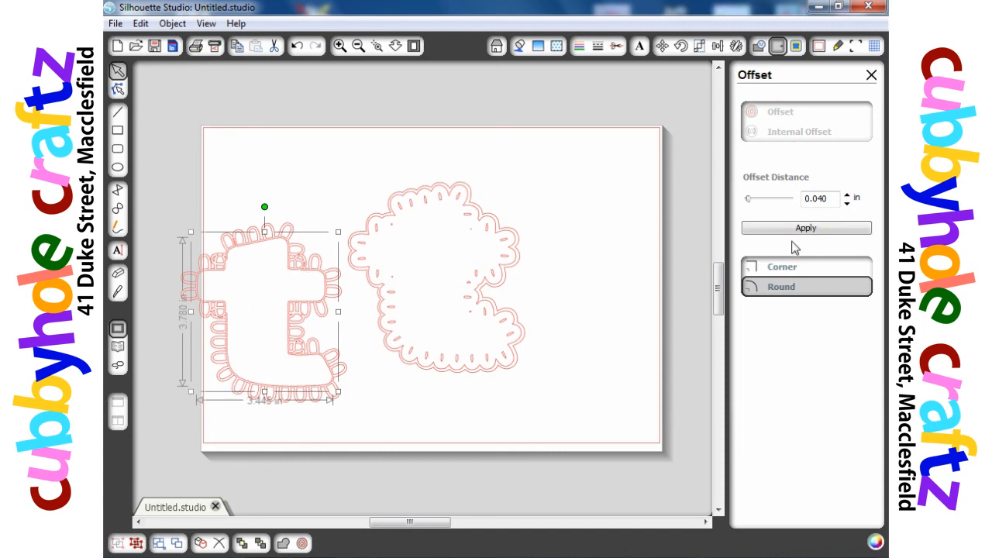
left_click(749, 202)
left_click_drag(749, 201, 753, 203)
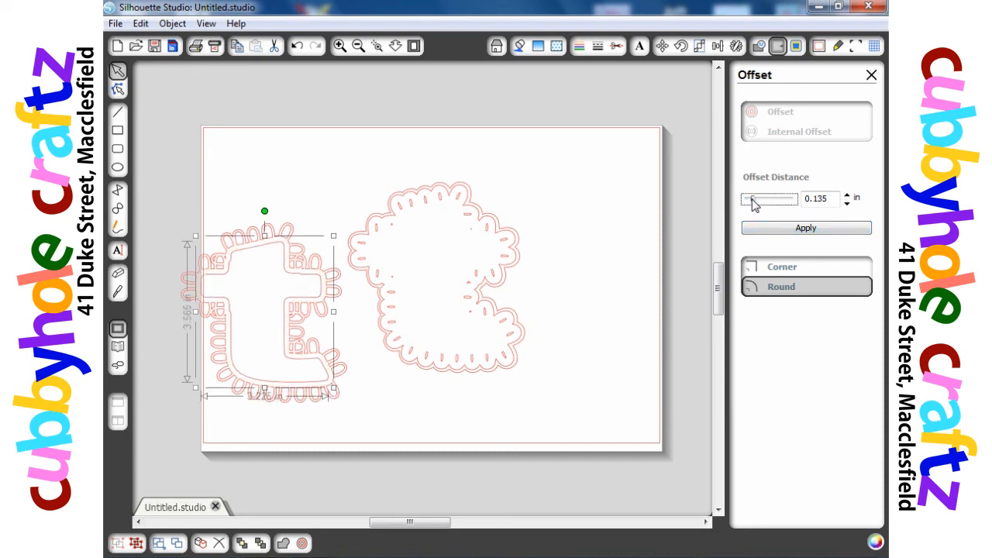
left_click(778, 228)
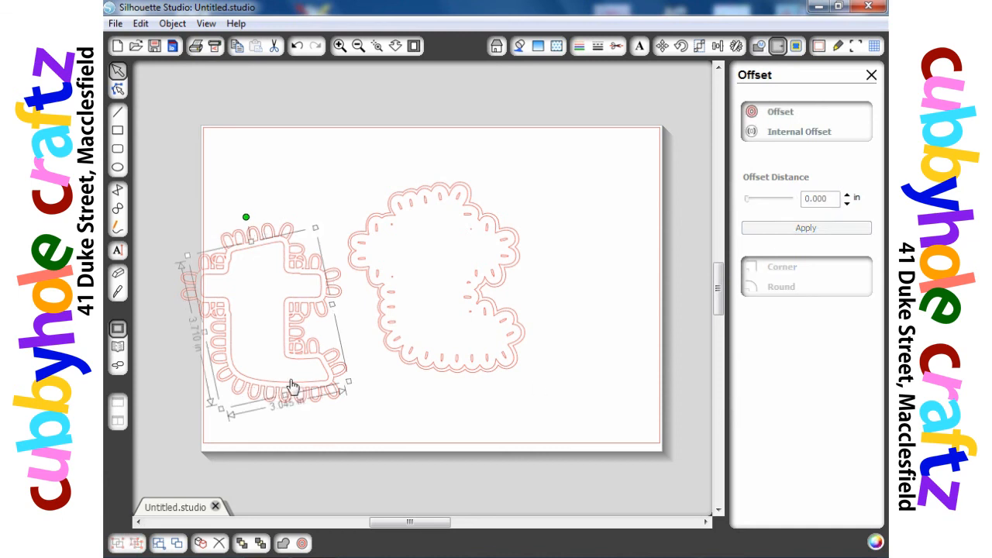
left_click_drag(292, 385, 610, 296)
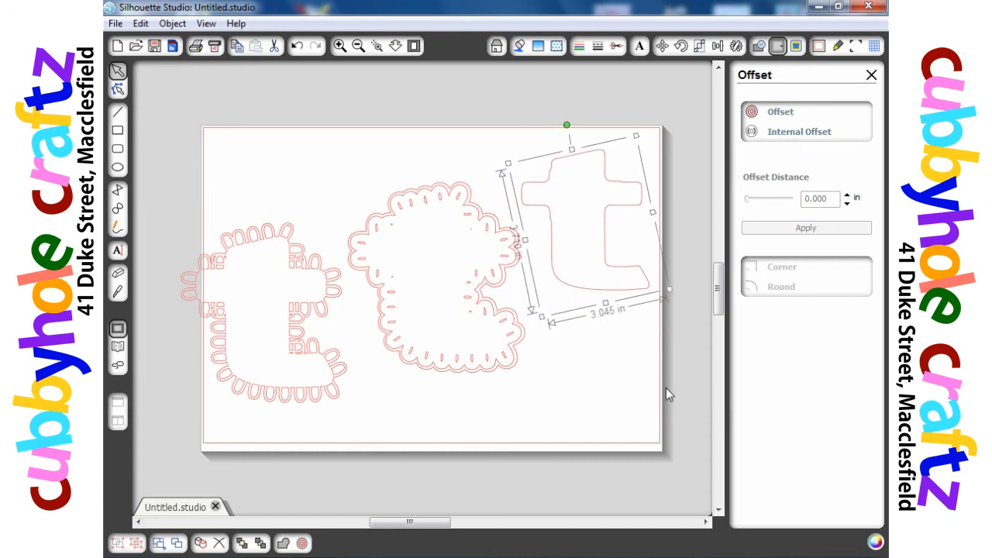